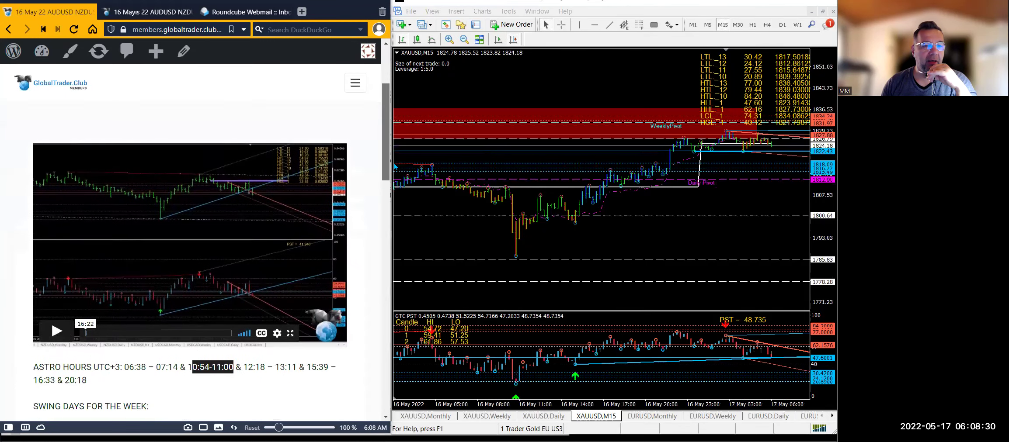
# - Clear the highlighted astro hours and examine the 16 May candles from 07:00 to 10:45 on the XAUUSD M15 chart with the crosshair
pyautogui.click(506, 242)
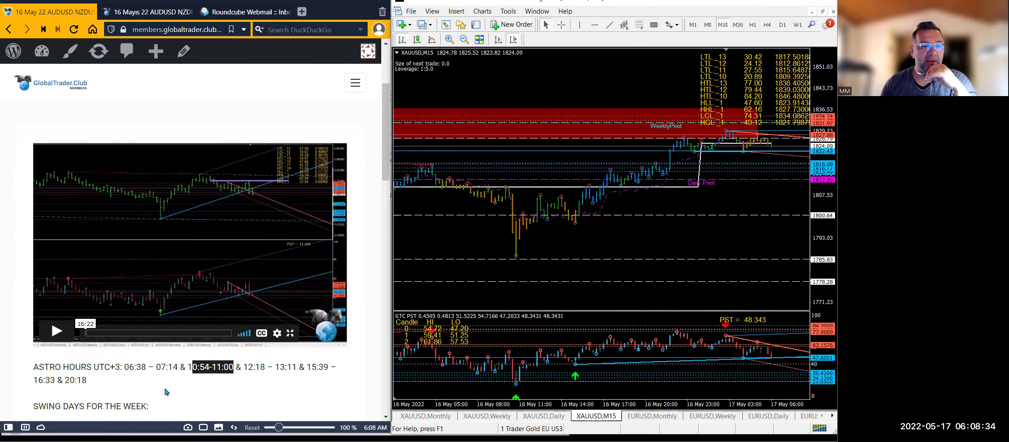
pyautogui.click(149, 369)
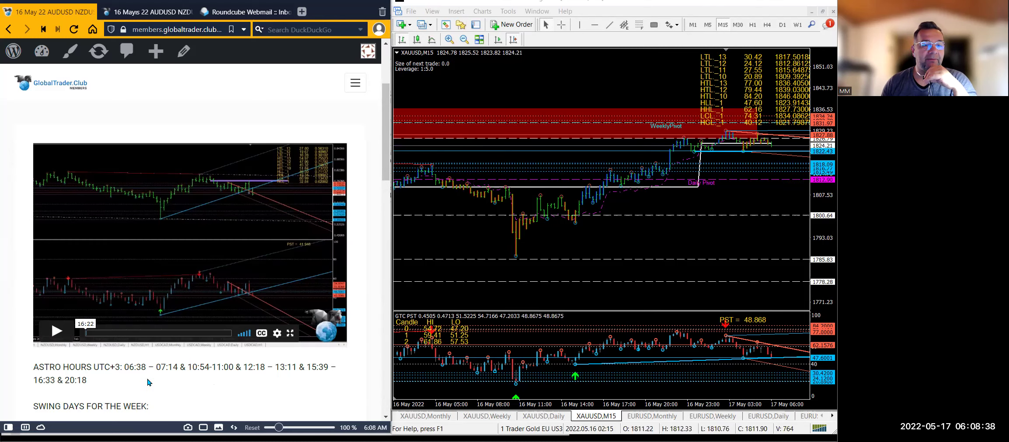
pyautogui.moveTo(655, 248); pyautogui.dragTo(701, 215)
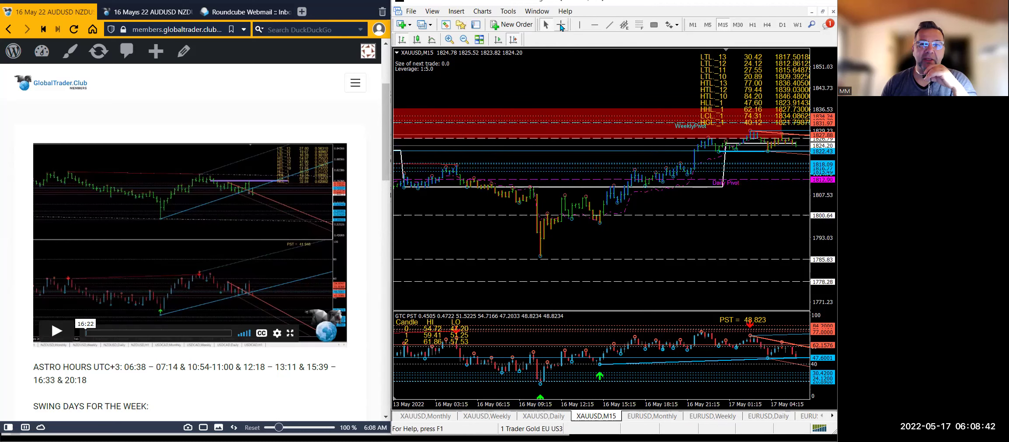
pyautogui.click(561, 25)
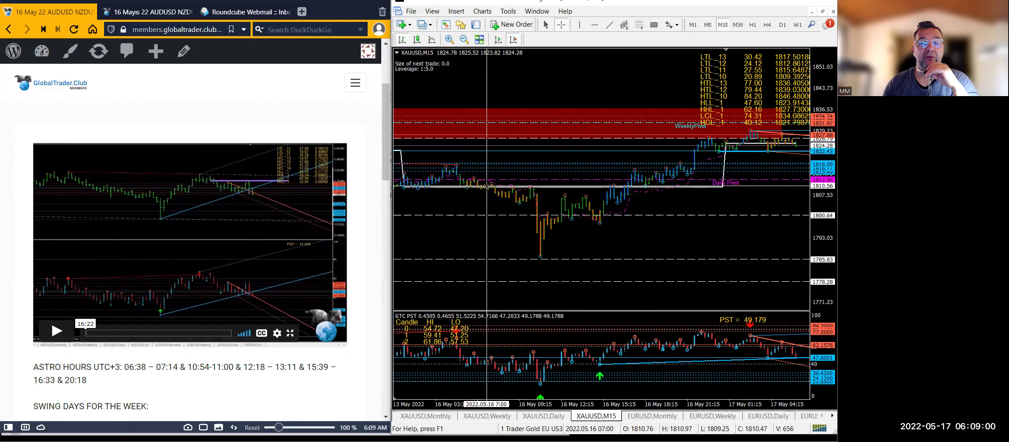
pyautogui.moveTo(486, 187); pyautogui.dragTo(568, 274)
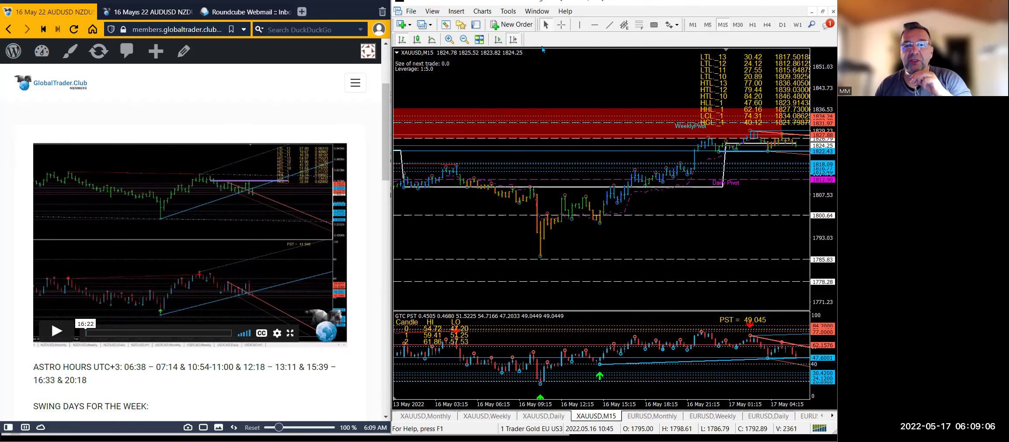
pyautogui.click(561, 24)
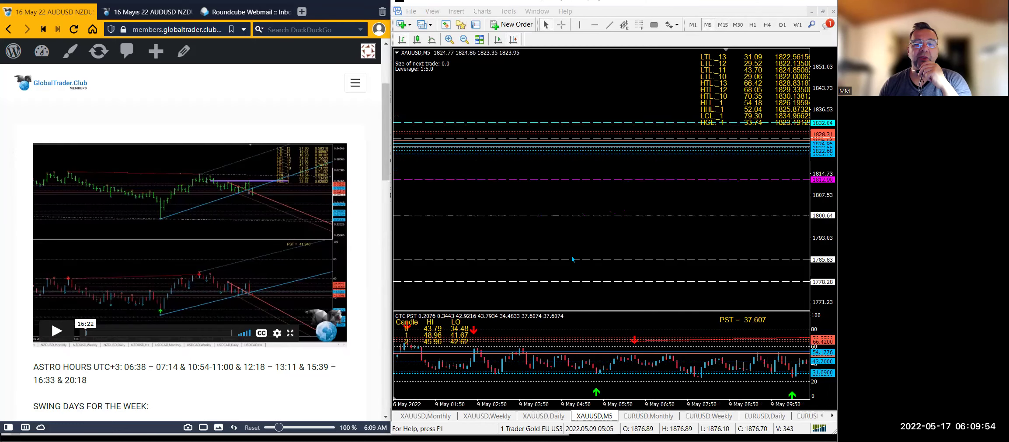
# - Bring the 16 May morning drop and recovery into view on the XAUUSD M5 chart and turn on the crosshair
pyautogui.moveTo(790, 235); pyautogui.dragTo(524, 192)
pyautogui.moveTo(710, 211); pyautogui.dragTo(524, 201)
pyautogui.moveTo(759, 207); pyautogui.dragTo(527, 89)
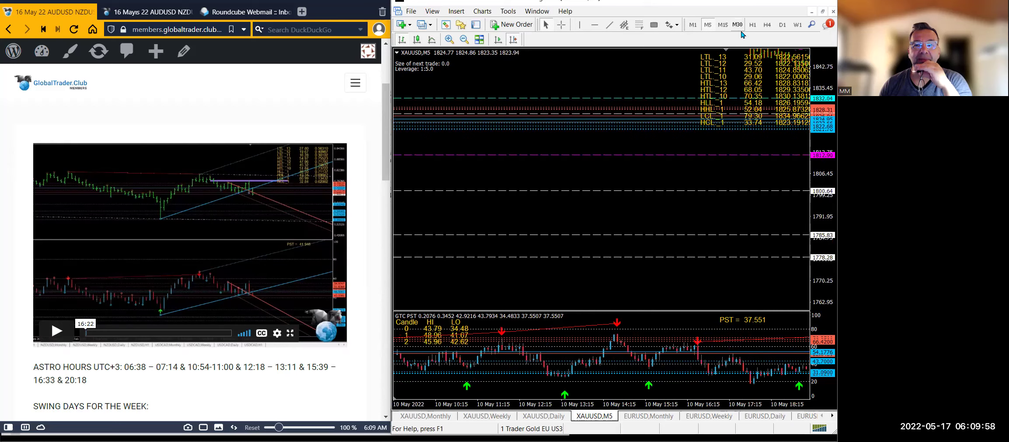
pyautogui.moveTo(556, 139); pyautogui.dragTo(545, 158)
pyautogui.scroll(-10, 545, 161)
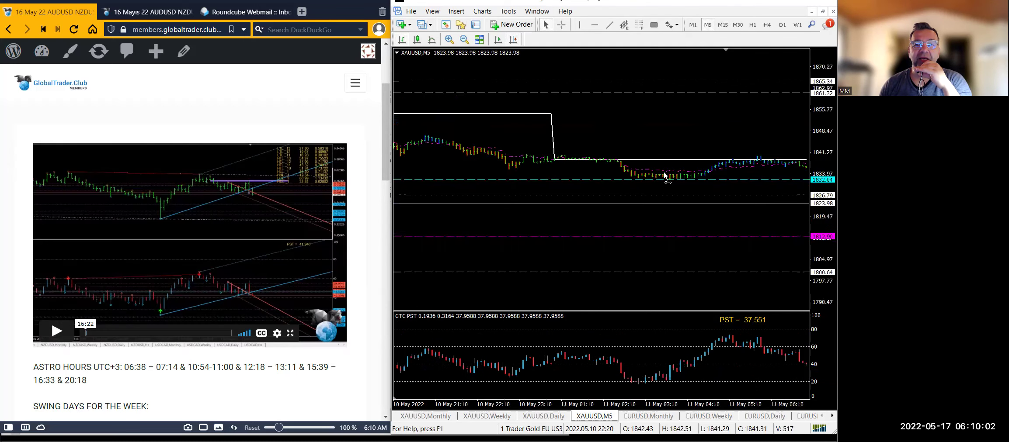
pyautogui.scroll(-5, 664, 174)
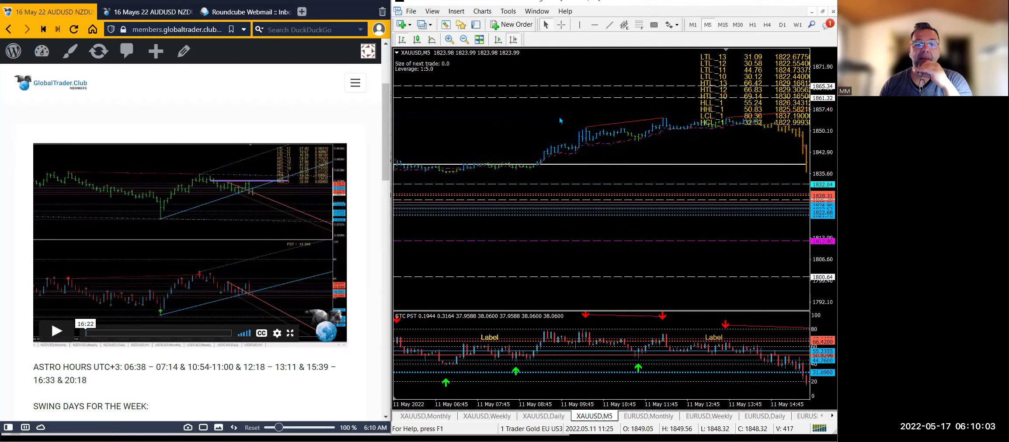
pyautogui.click(498, 39)
pyautogui.click(498, 39)
pyautogui.scroll(5, 530, 158)
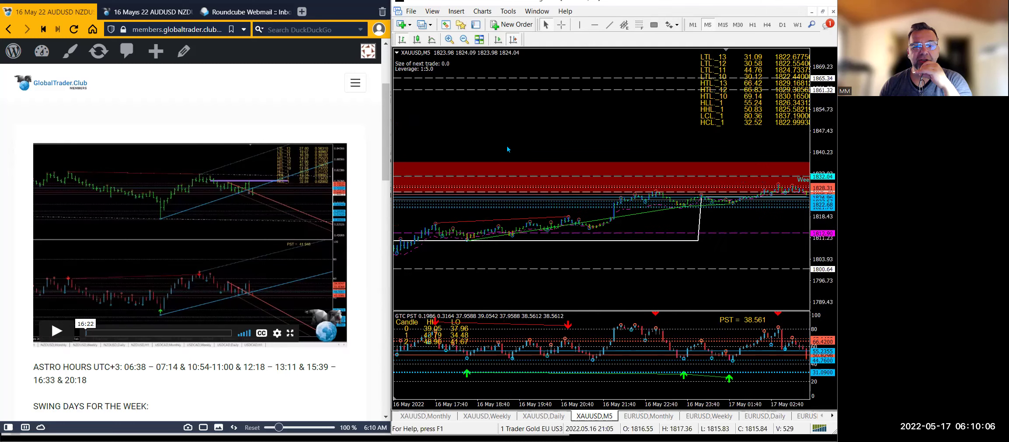
pyautogui.scroll(2, 524, 146)
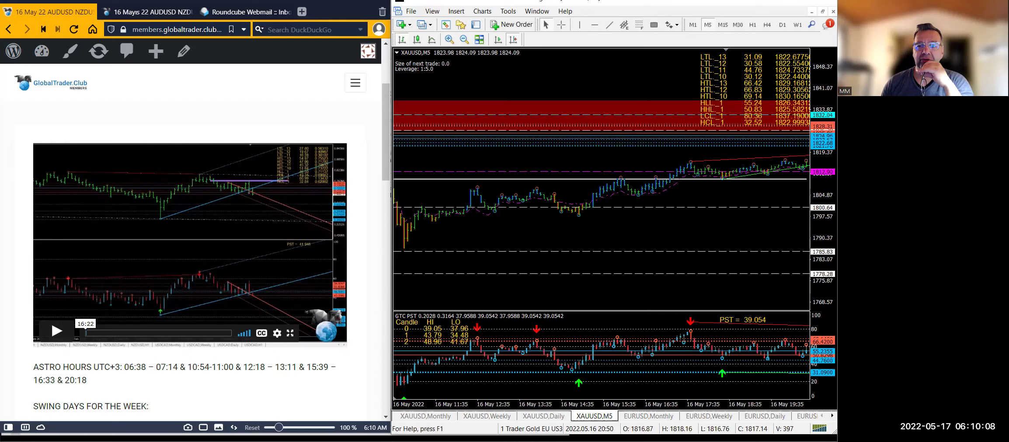
pyautogui.scroll(5, 632, 243)
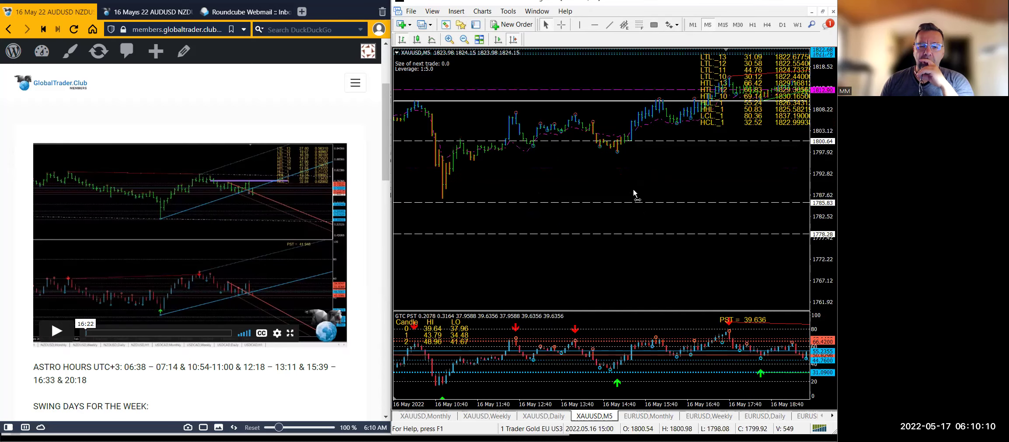
pyautogui.scroll(1, 654, 209)
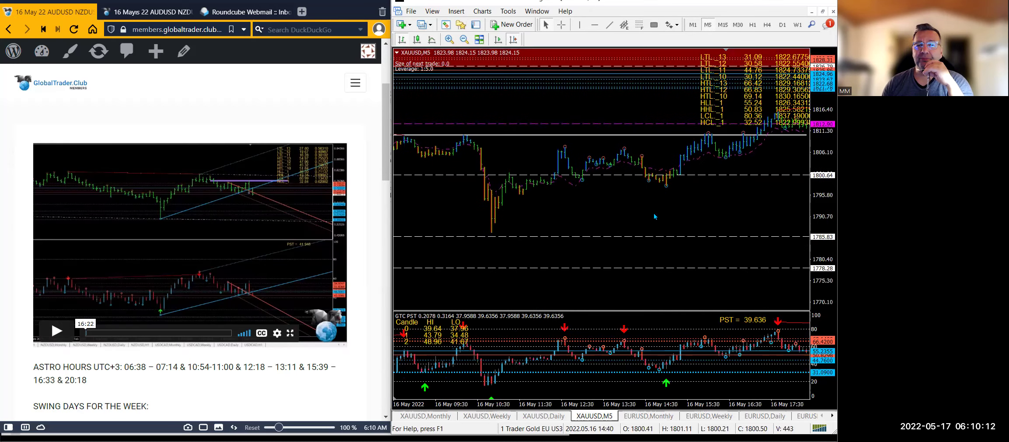
pyautogui.click(561, 25)
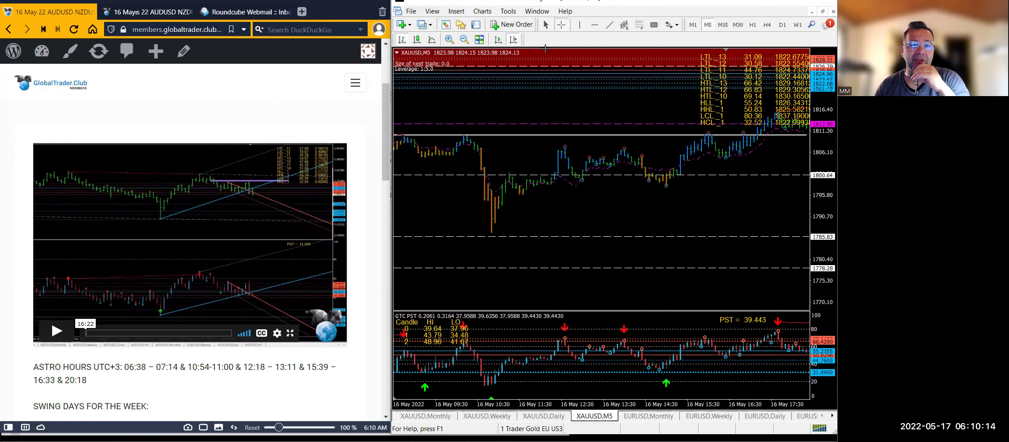
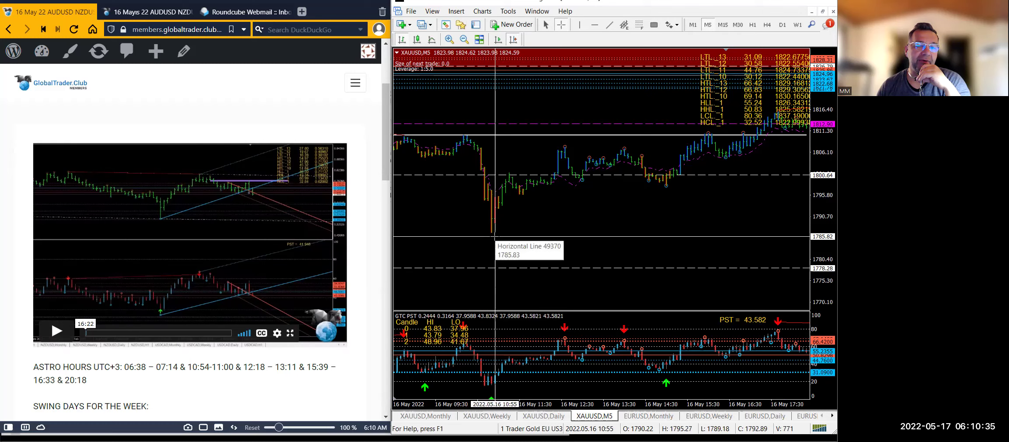
# - Bring the 16 May midday-to-afternoon swings into view on the XAUUSD M5 chart and check the 13:00 candle with the crosshair
pyautogui.press('Escape')
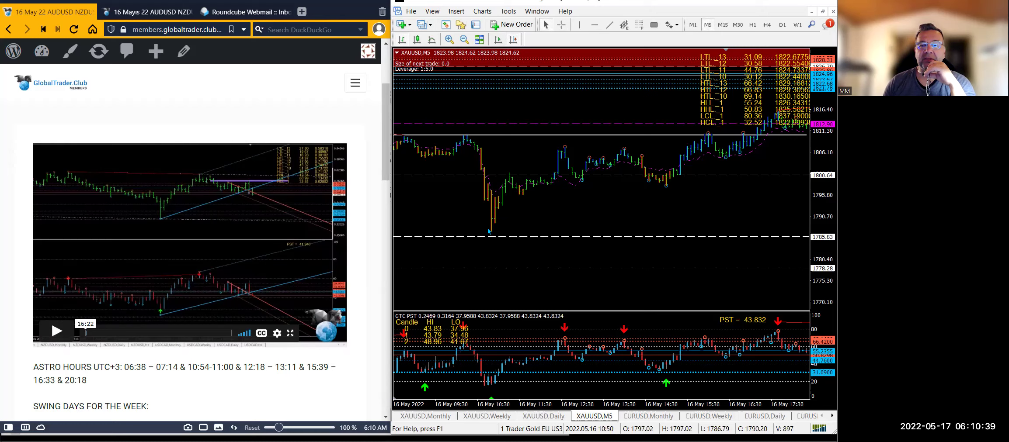
pyautogui.moveTo(617, 218); pyautogui.dragTo(446, 266)
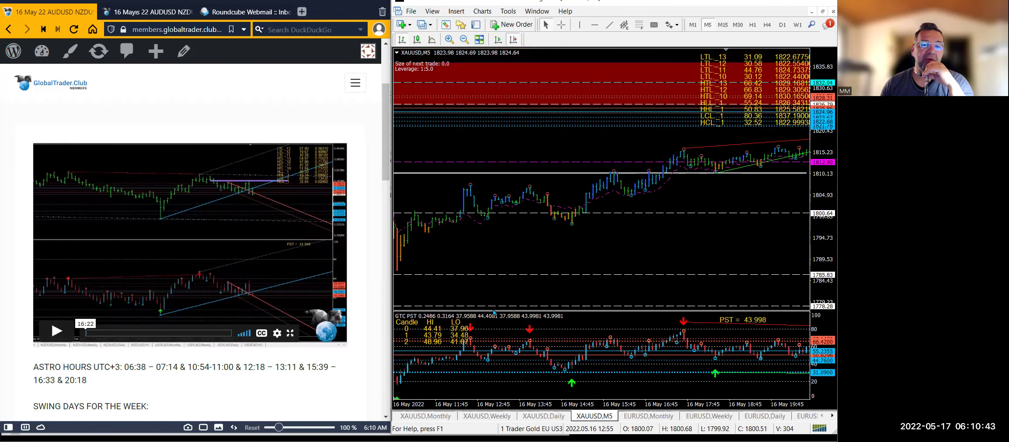
pyautogui.click(561, 25)
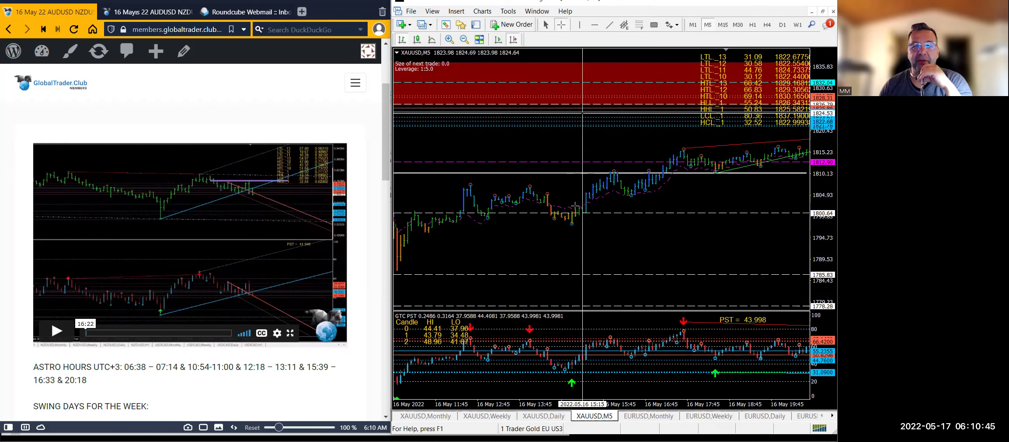
pyautogui.click(493, 246)
pyautogui.moveTo(492, 251); pyautogui.dragTo(531, 249)
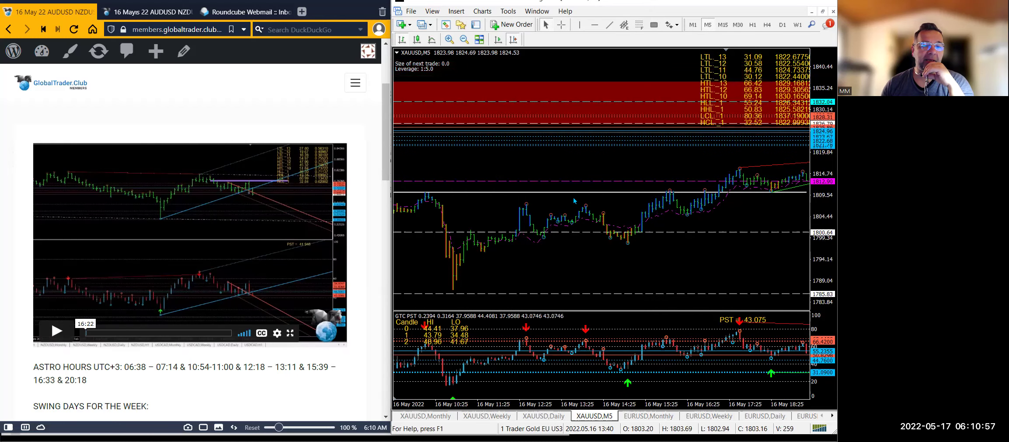
# - Examine the 16 May 17:30 and 22:40 candles with the crosshair on the XAUUSD M5 chart and expand its price scale
pyautogui.click(561, 25)
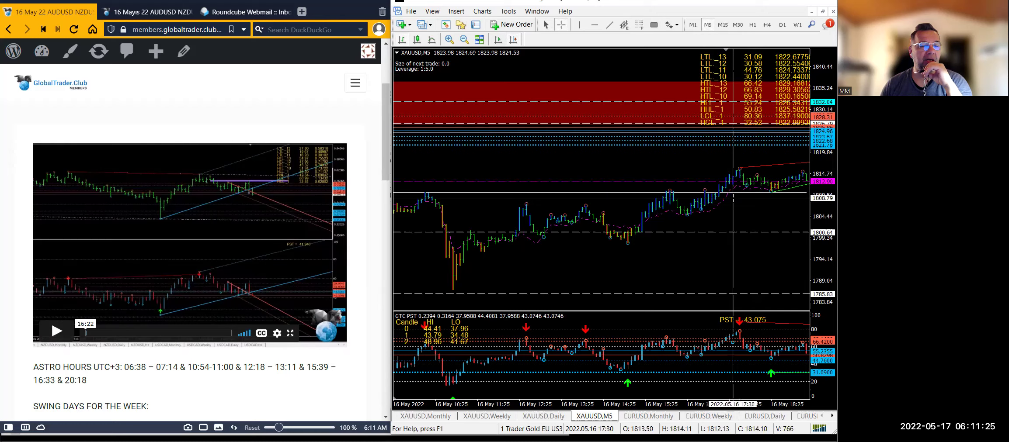
pyautogui.click(734, 221)
pyautogui.moveTo(804, 232); pyautogui.dragTo(653, 221)
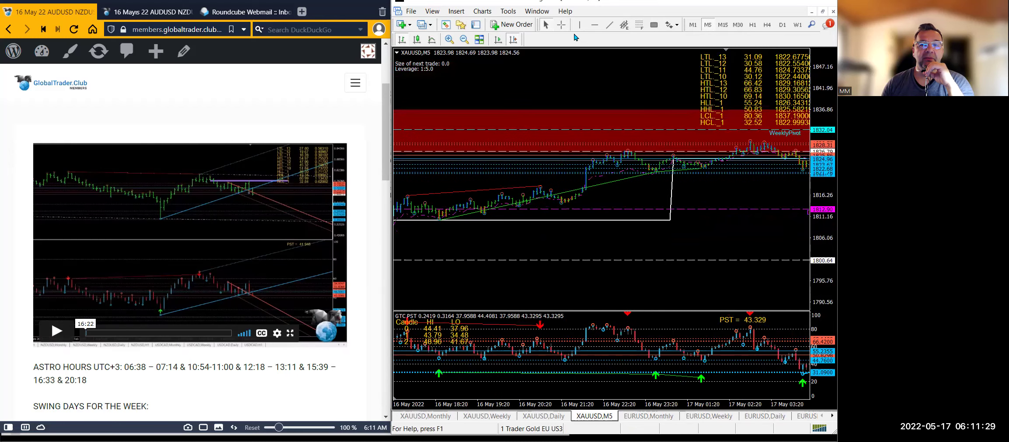
pyautogui.click(560, 26)
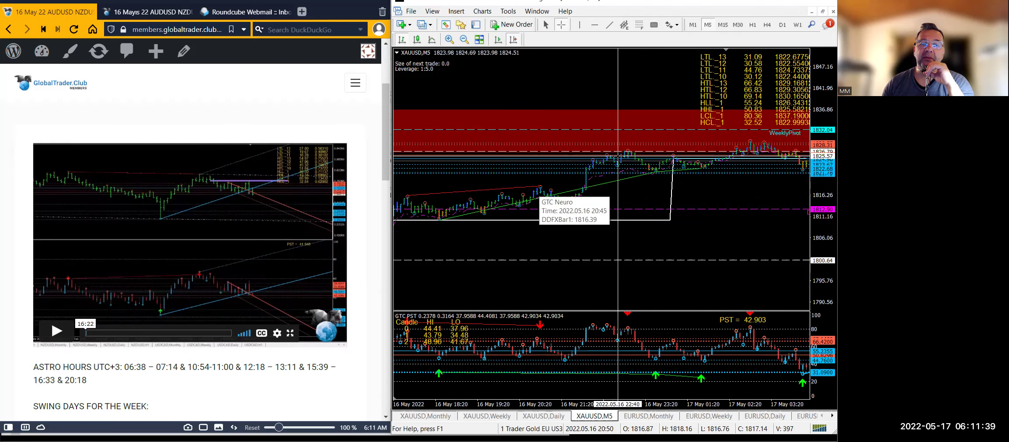
pyautogui.click(623, 158)
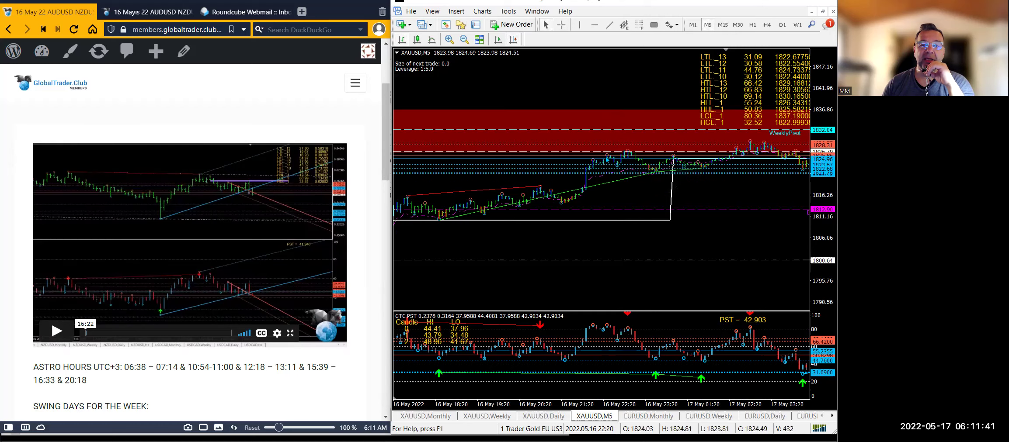
pyautogui.moveTo(816, 233); pyautogui.dragTo(816, 175)
pyautogui.moveTo(551, 190); pyautogui.dragTo(540, 211)
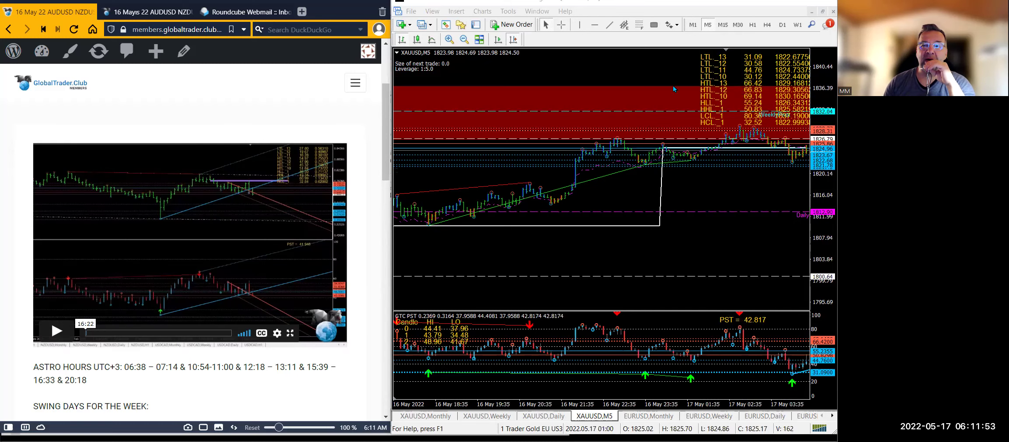
# - Switch the XAUUSD chart to the H1 timeframe and bring the 11 to 17 May price action into view
pyautogui.click(752, 27)
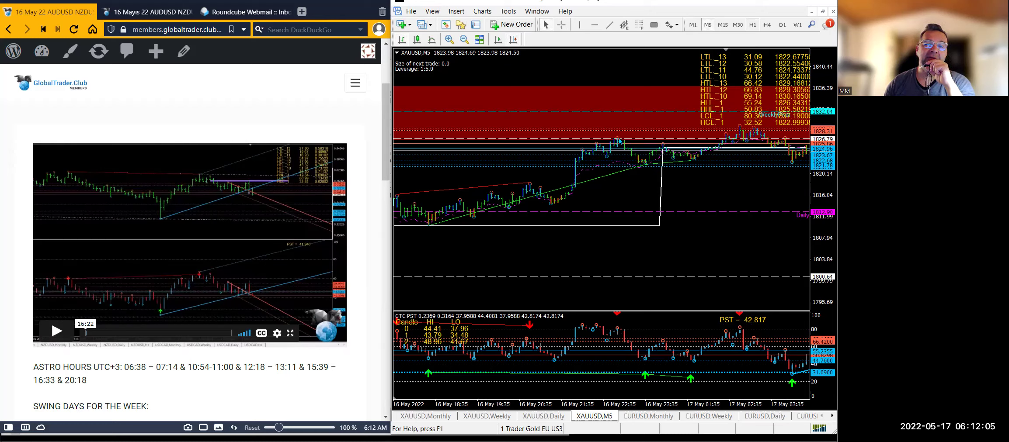
pyautogui.moveTo(535, 160); pyautogui.dragTo(822, 242)
pyautogui.moveTo(697, 257); pyautogui.dragTo(646, 256)
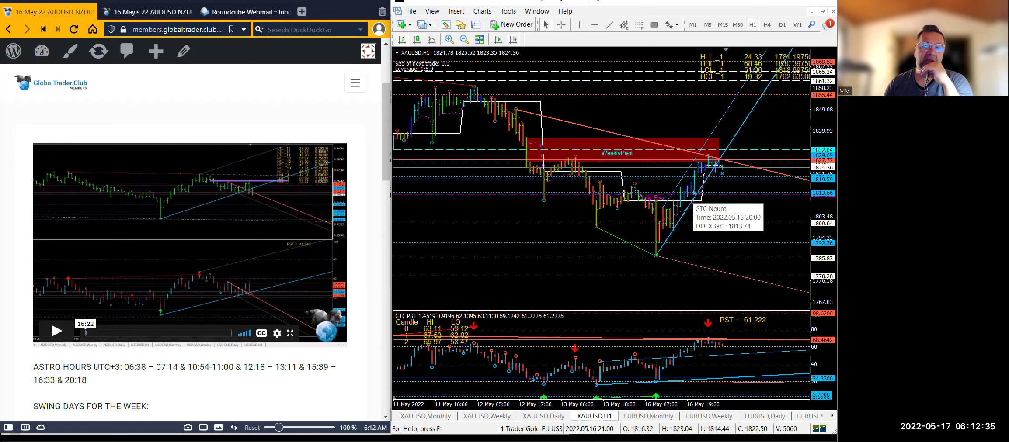
# - Open the EURUSD H1 chart and examine the 16 May 13:00 and 17:00 candles against the astro hours
pyautogui.click(804, 418)
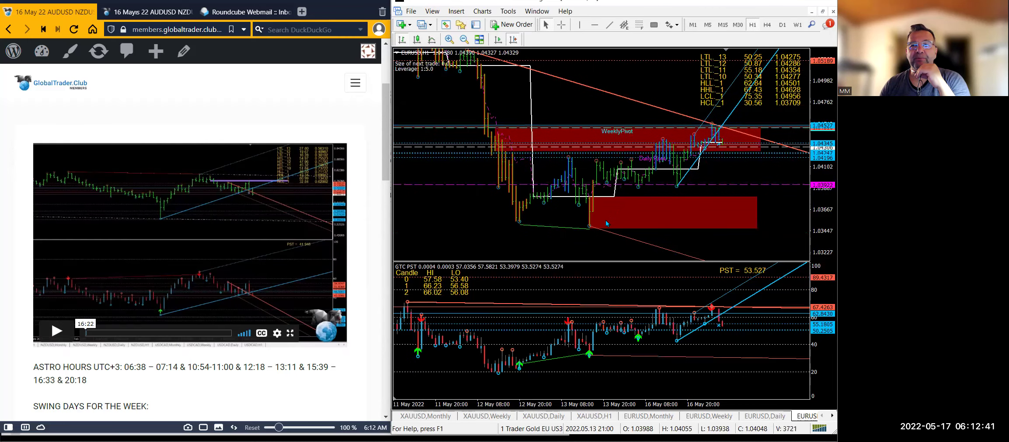
pyautogui.click(561, 25)
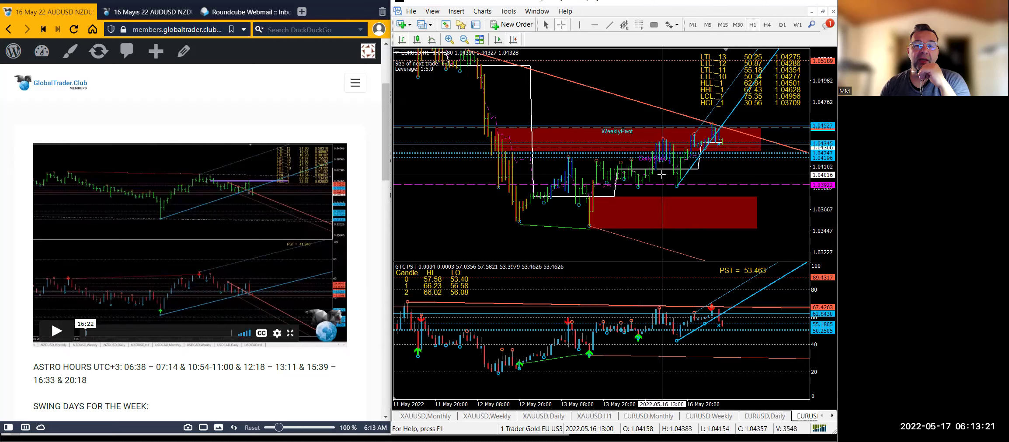
pyautogui.moveTo(660, 146)
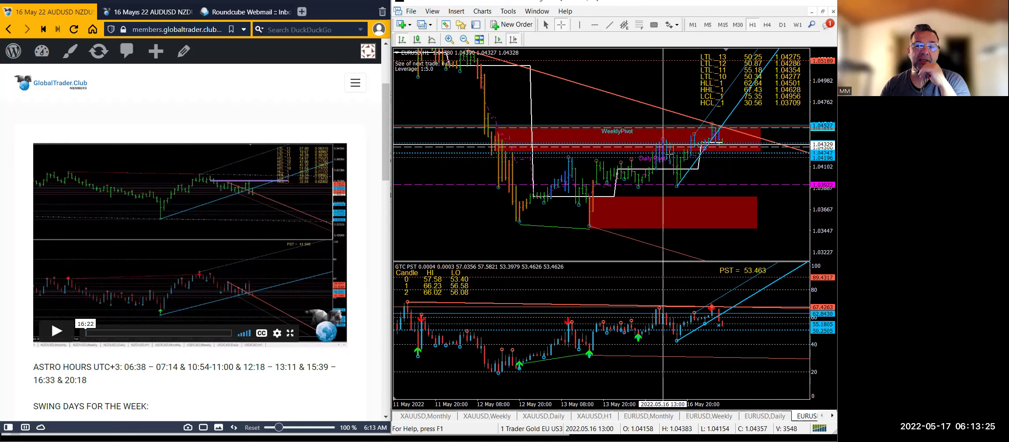
pyautogui.moveTo(663, 144); pyautogui.dragTo(674, 195)
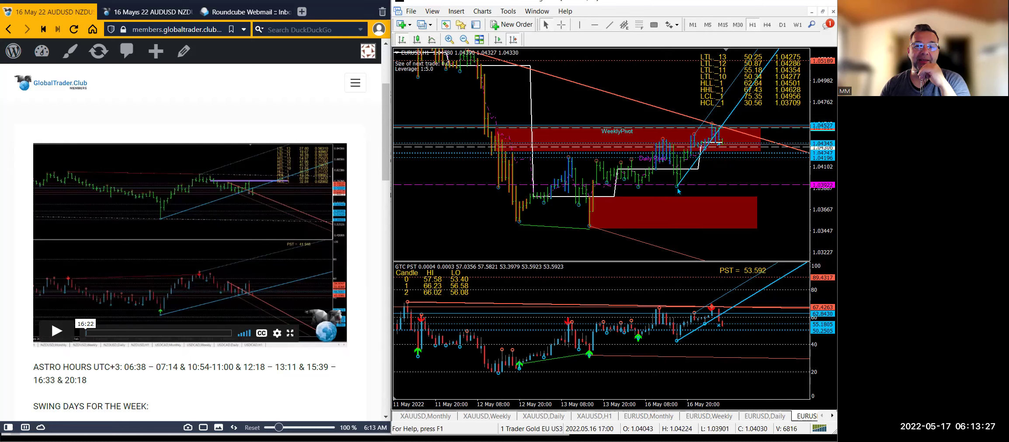
pyautogui.click(561, 24)
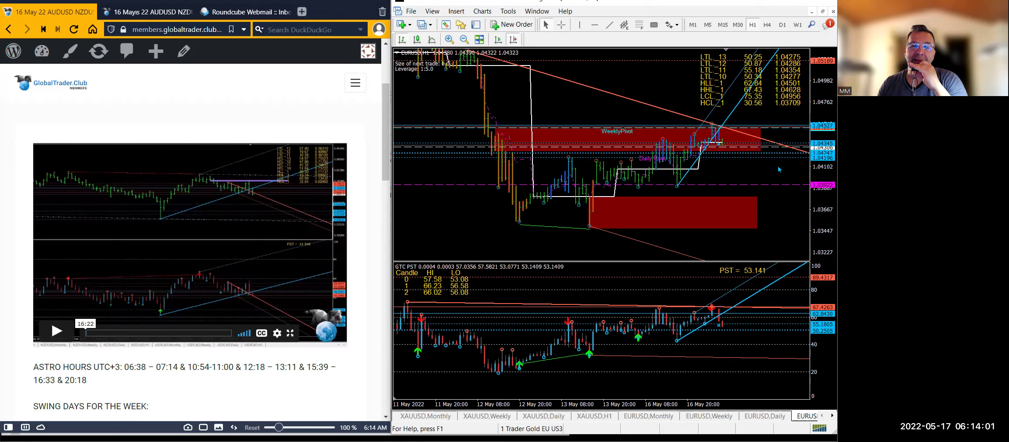
pyautogui.moveTo(822, 219); pyautogui.dragTo(822, 205)
pyautogui.moveTo(723, 218); pyautogui.dragTo(724, 208)
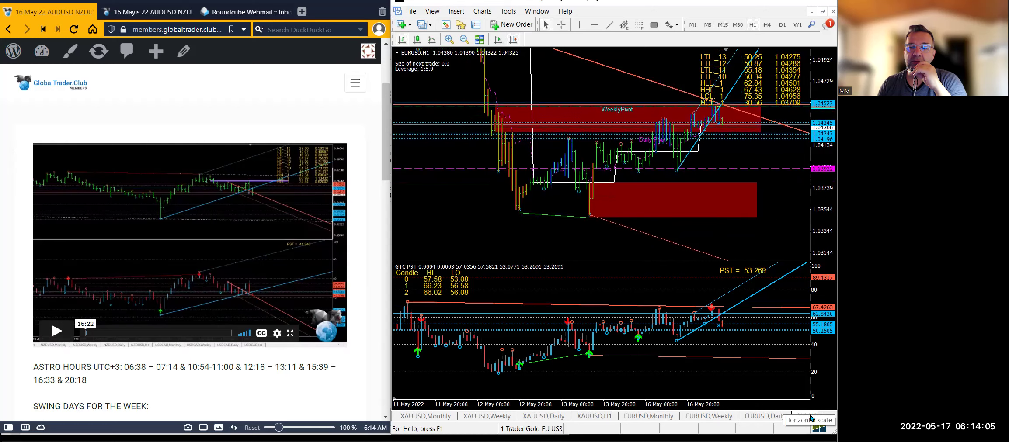
# - Find and open the US30 H1 chart among the open charts
pyautogui.click(832, 416)
pyautogui.click(832, 417)
pyautogui.click(832, 416)
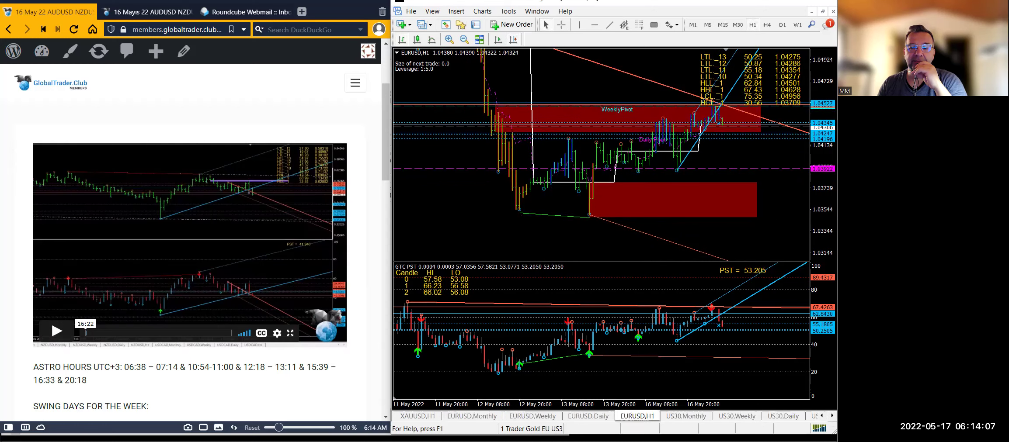
pyautogui.click(832, 417)
pyautogui.click(832, 416)
pyautogui.click(832, 416)
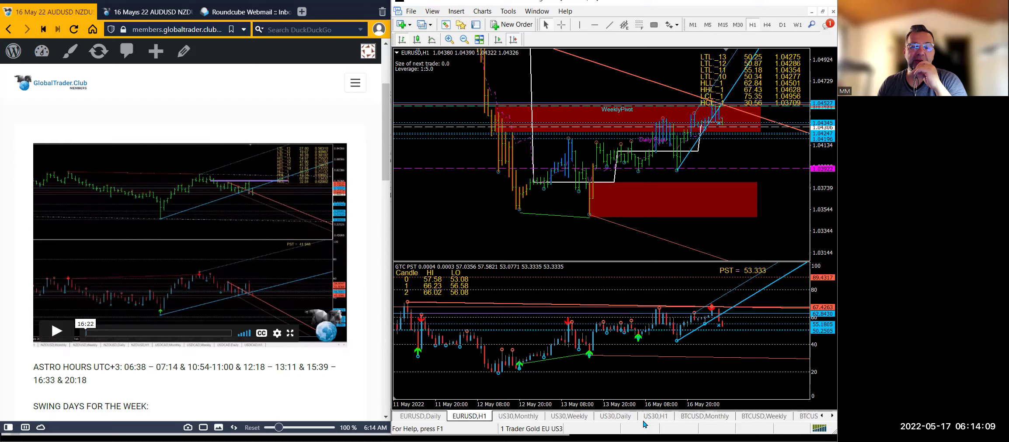
pyautogui.click(655, 417)
# - Rescale the US30 H1 chart around the mid-May swings and examine the 16 May candles from 06:00 with the crosshair
pyautogui.moveTo(654, 210); pyautogui.dragTo(569, 227)
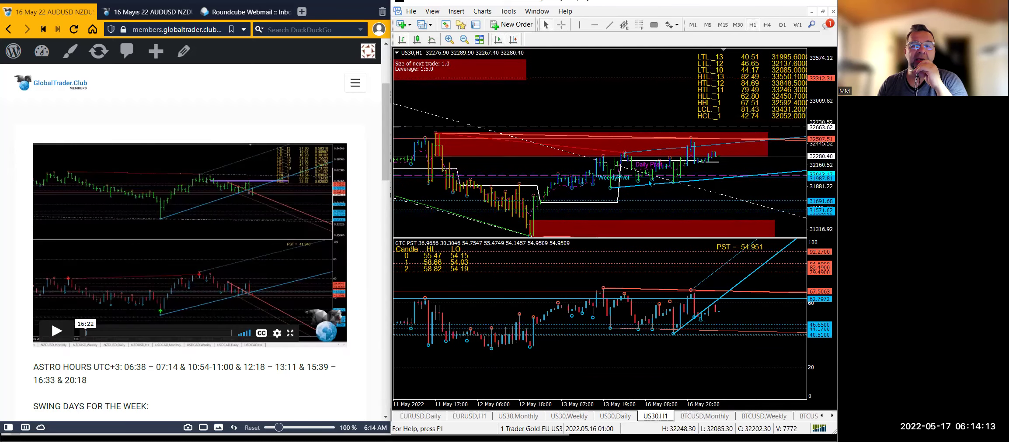
pyautogui.moveTo(816, 191); pyautogui.dragTo(816, 142)
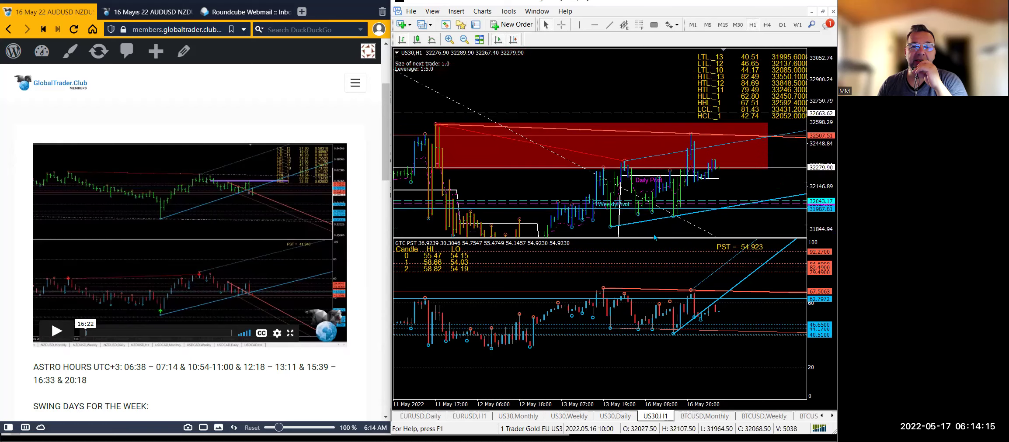
pyautogui.moveTo(634, 216); pyautogui.dragTo(638, 184)
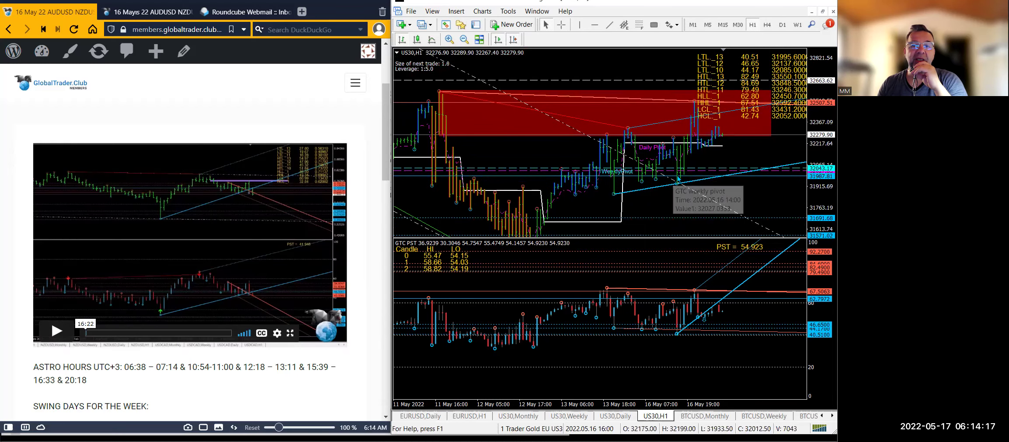
pyautogui.click(560, 25)
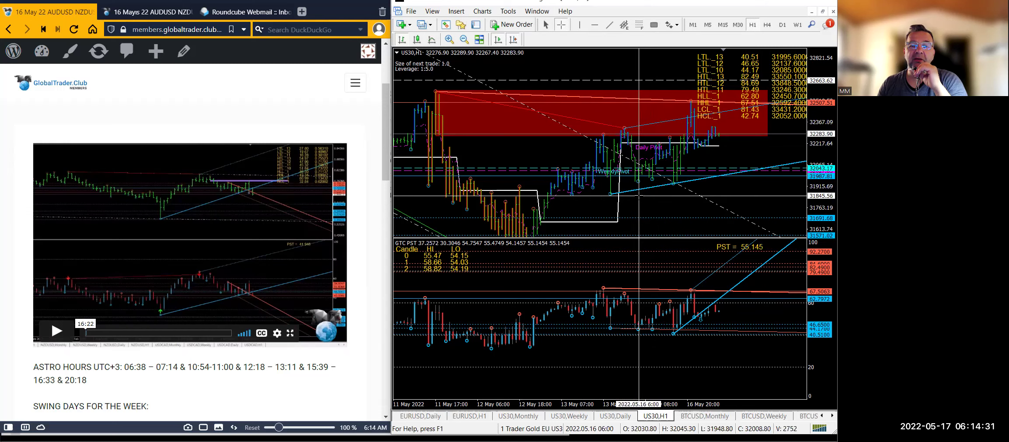
pyautogui.moveTo(651, 186)
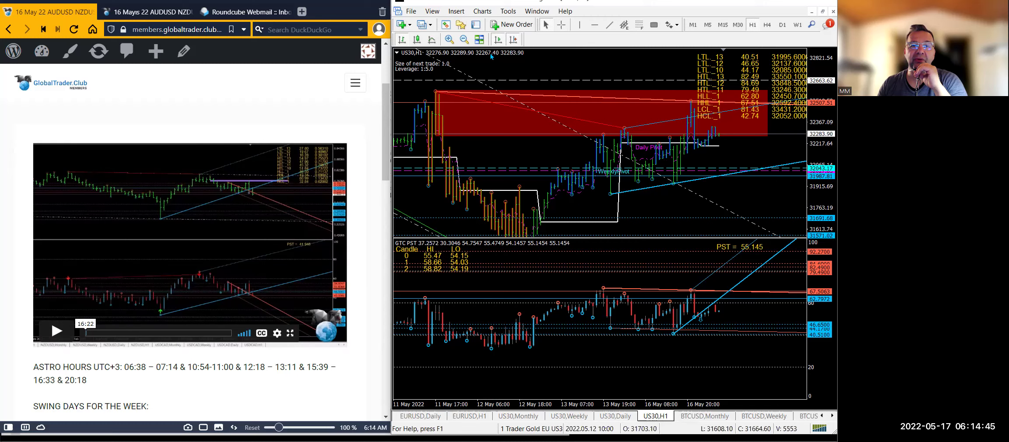
# - Switch the US30 chart to the M15 timeframe and adjust the price and time range to show the whole of 16 May
pyautogui.click(722, 25)
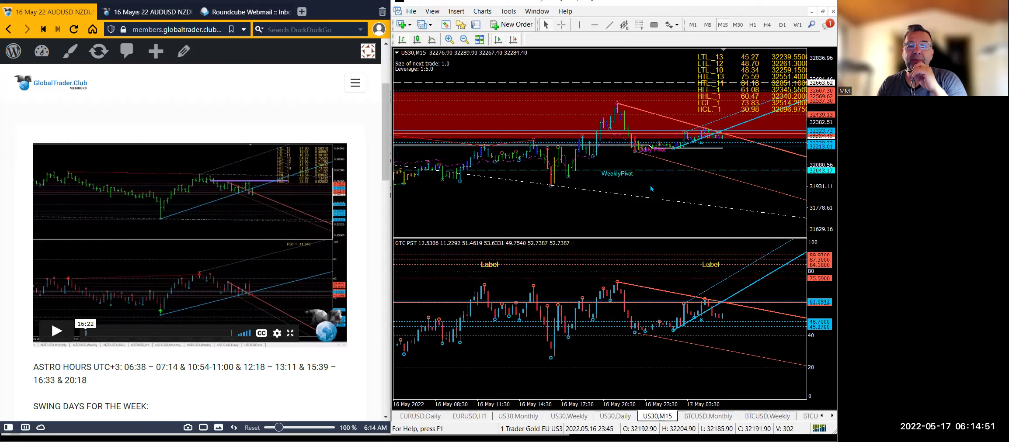
pyautogui.moveTo(510, 183)
pyautogui.mouseDown()
pyautogui.moveTo(645, 175)
pyautogui.moveTo(509, 191)
pyautogui.mouseUp()
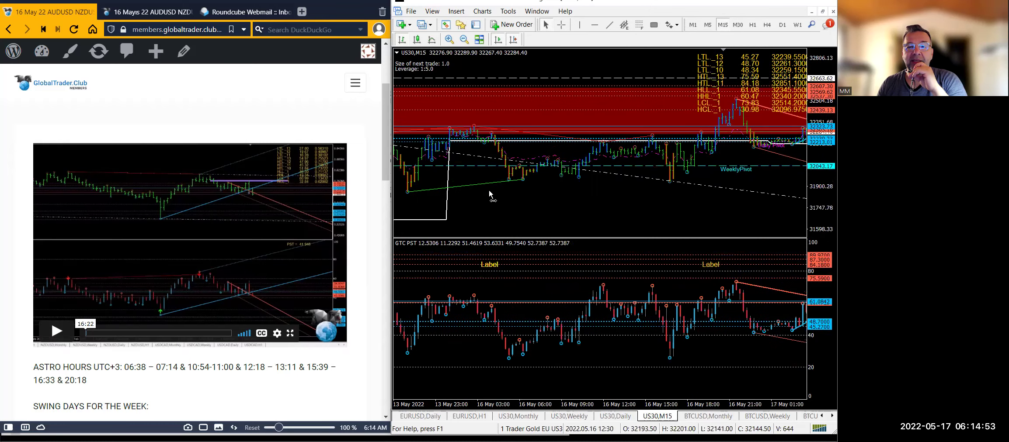
pyautogui.scroll(-4, 492, 196)
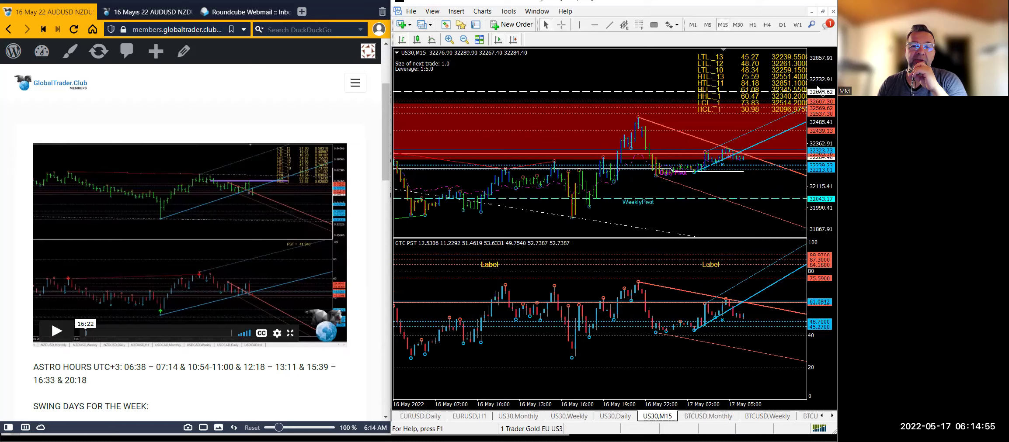
pyautogui.moveTo(818, 87); pyautogui.dragTo(818, 66)
pyautogui.moveTo(638, 204); pyautogui.dragTo(640, 173)
pyautogui.moveTo(813, 126); pyautogui.dragTo(813, 160)
pyautogui.scroll(4, 635, 198)
pyautogui.scroll(-4, 641, 201)
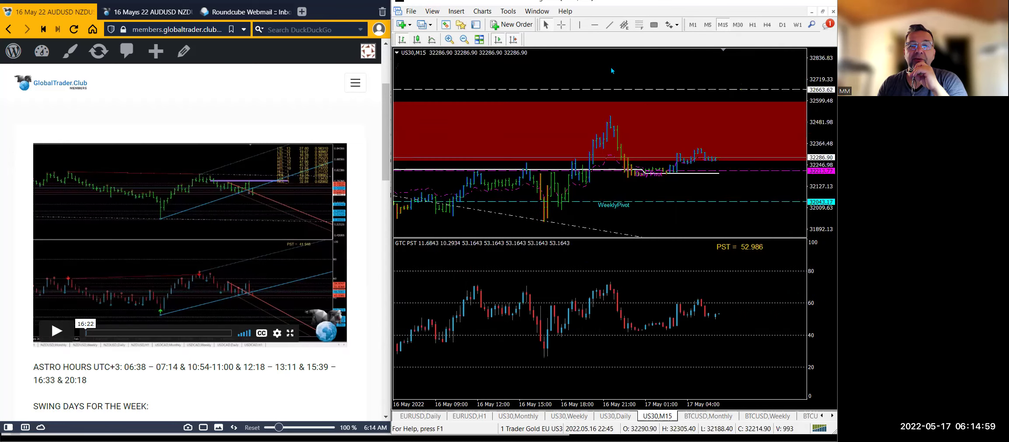
pyautogui.click(498, 39)
pyautogui.moveTo(579, 99); pyautogui.dragTo(651, 114)
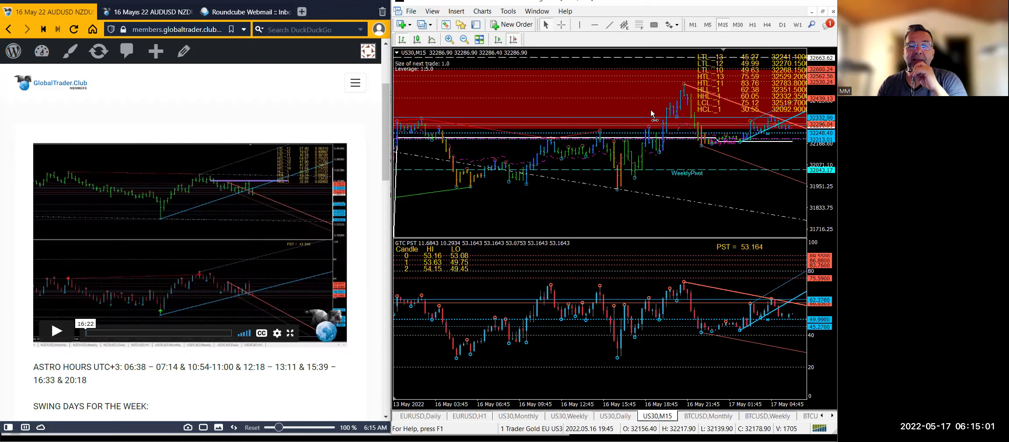
# - Examine the 16 May 15:30, 16:30 and 17:00 candles with the crosshair on the US30 M15 chart
pyautogui.click(562, 25)
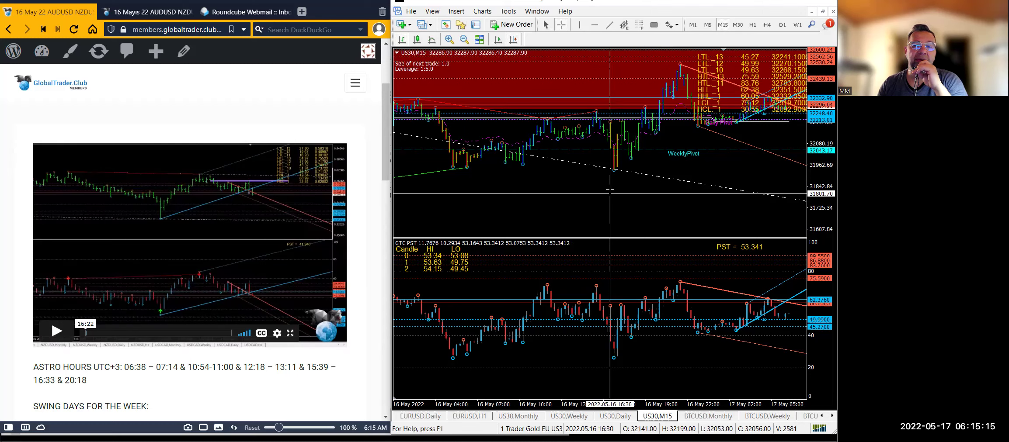
pyautogui.click(561, 25)
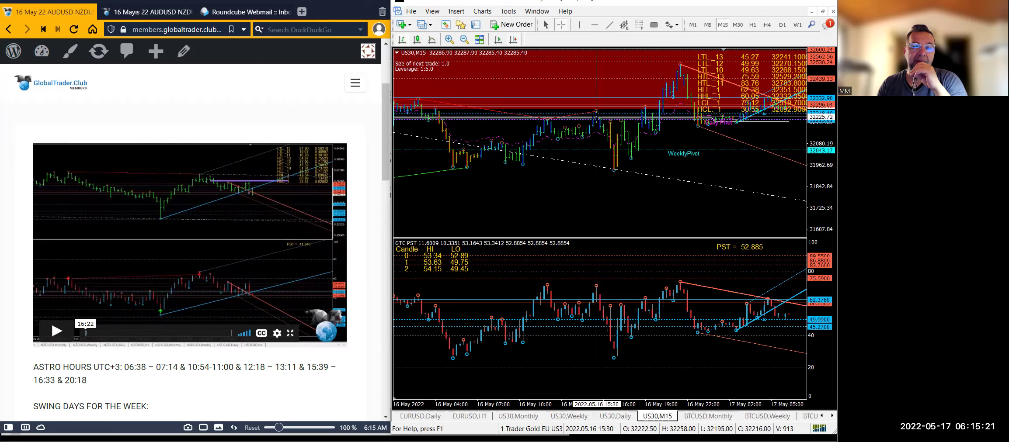
pyautogui.moveTo(596, 116); pyautogui.dragTo(615, 165)
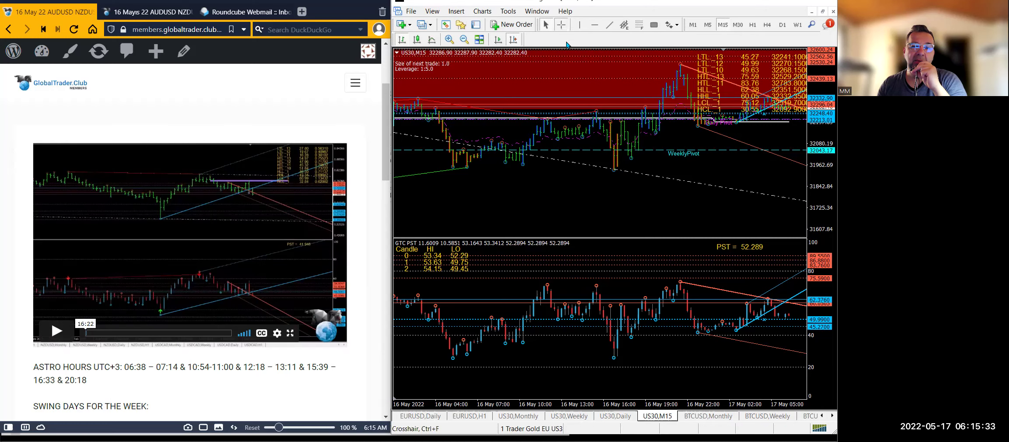
pyautogui.click(560, 25)
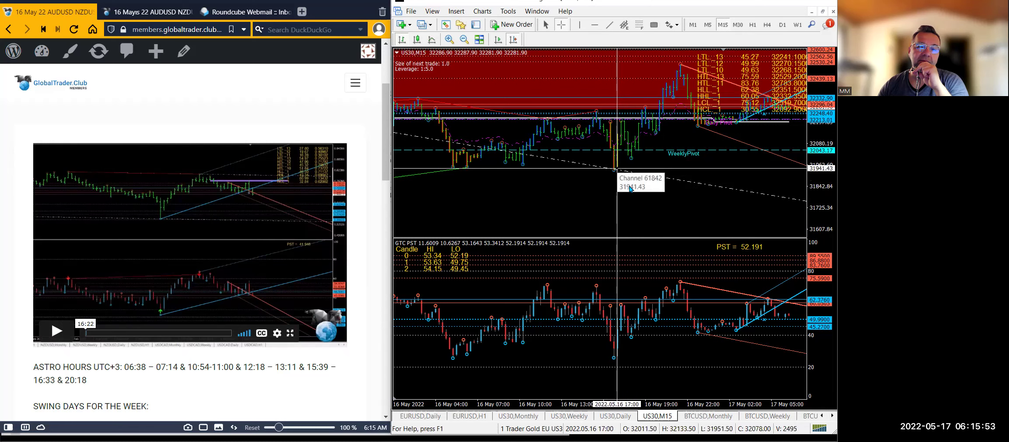
pyautogui.press('Escape')
# - Return the US30 chart to the H1 timeframe and fit the 11 to 17 May price action in view
pyautogui.moveTo(630, 189); pyautogui.dragTo(571, 198)
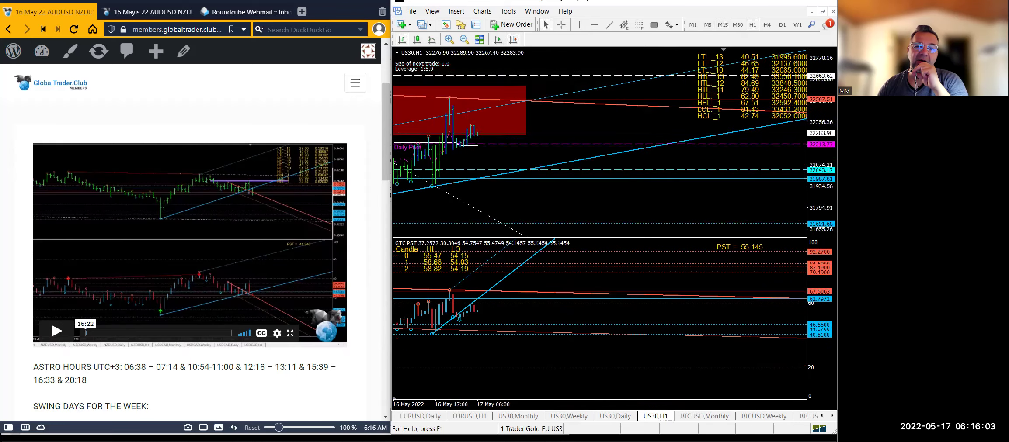
pyautogui.moveTo(607, 174); pyautogui.dragTo(542, 158)
pyautogui.moveTo(822, 134); pyautogui.dragTo(822, 157)
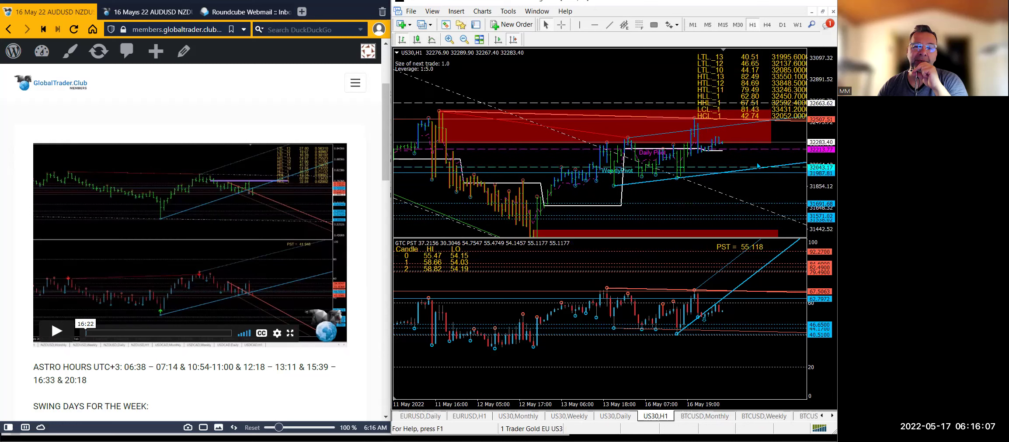
# - Shift the US30 H1 chart to centre the recent price swings and switch to the BTCUSD H1 chart
pyautogui.moveTo(746, 165); pyautogui.dragTo(736, 171)
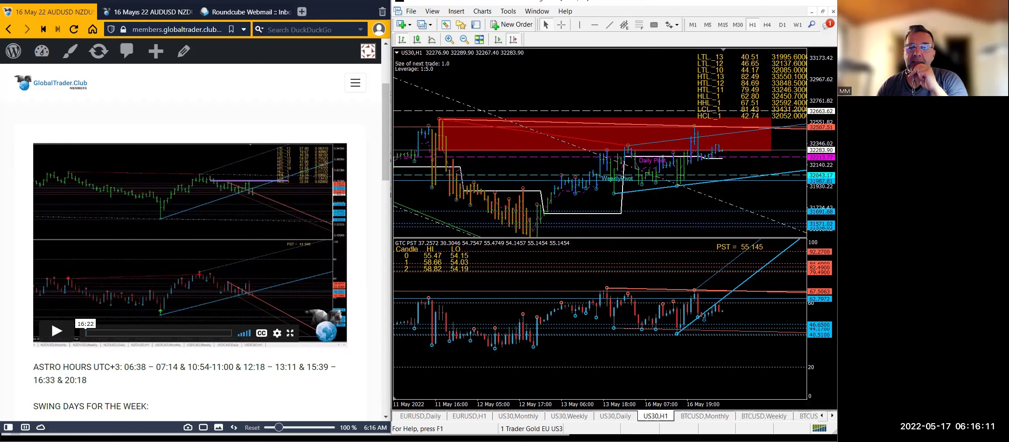
pyautogui.click(832, 416)
pyautogui.click(832, 417)
pyautogui.click(832, 416)
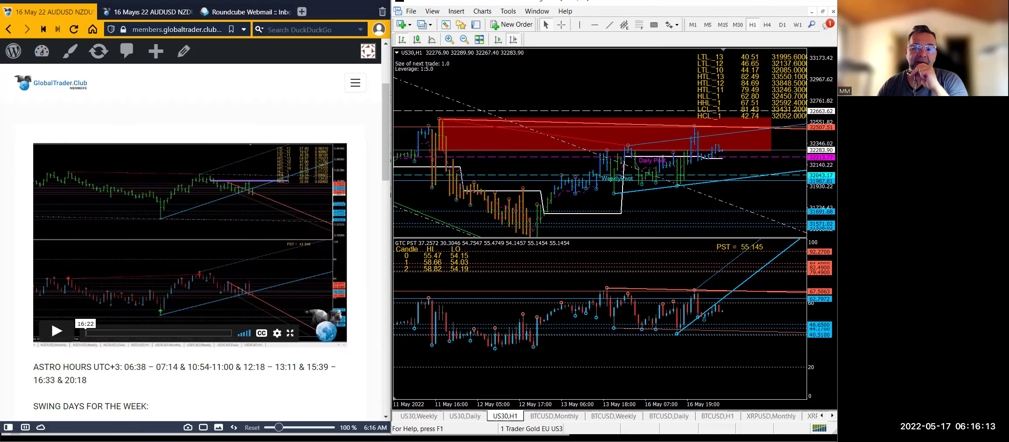
pyautogui.click(727, 419)
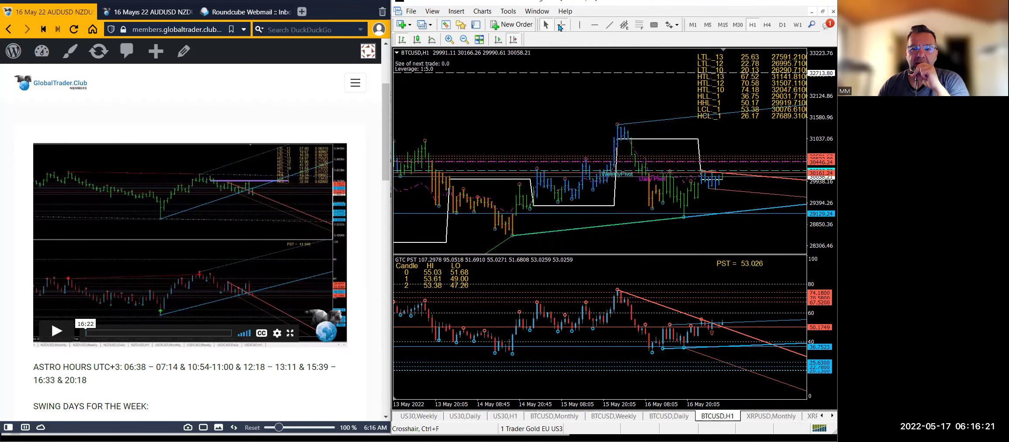
# - Examine the 16 May 12:05, 13:05 and 14:05 candles with the crosshair on the BTCUSD H1 chart
pyautogui.click(561, 25)
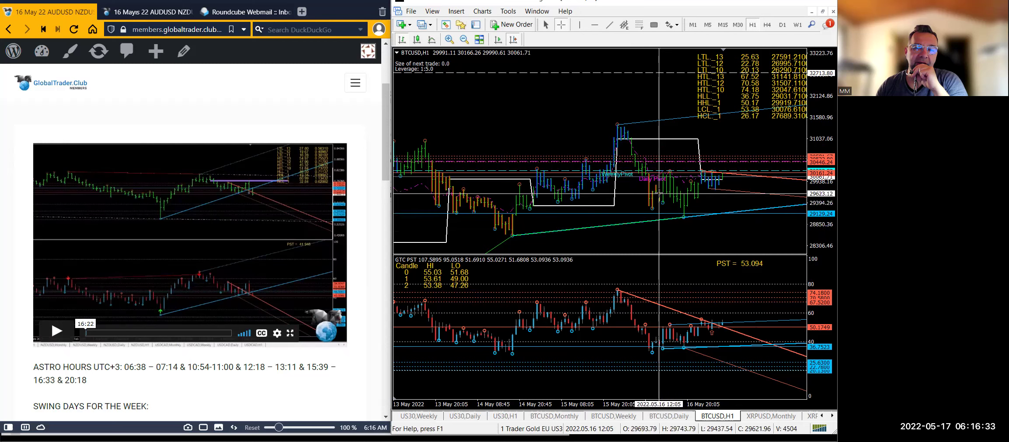
pyautogui.moveTo(662, 201)
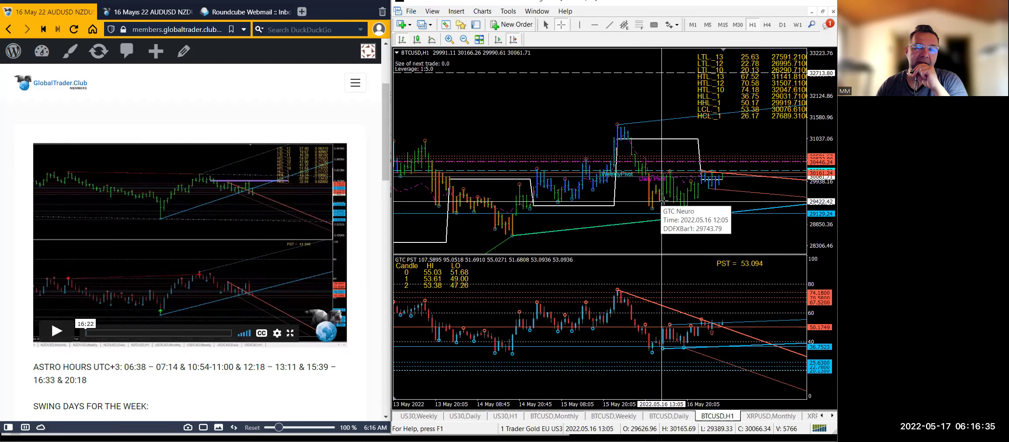
pyautogui.moveTo(665, 174)
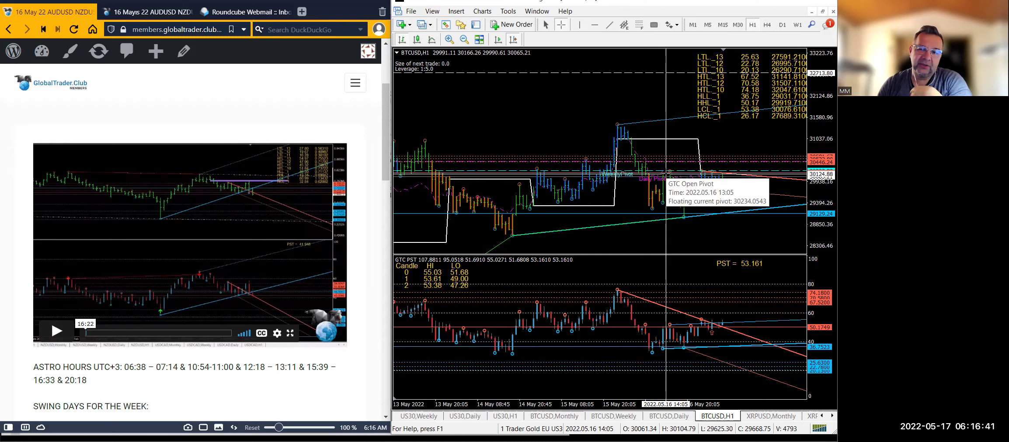
pyautogui.click(666, 174)
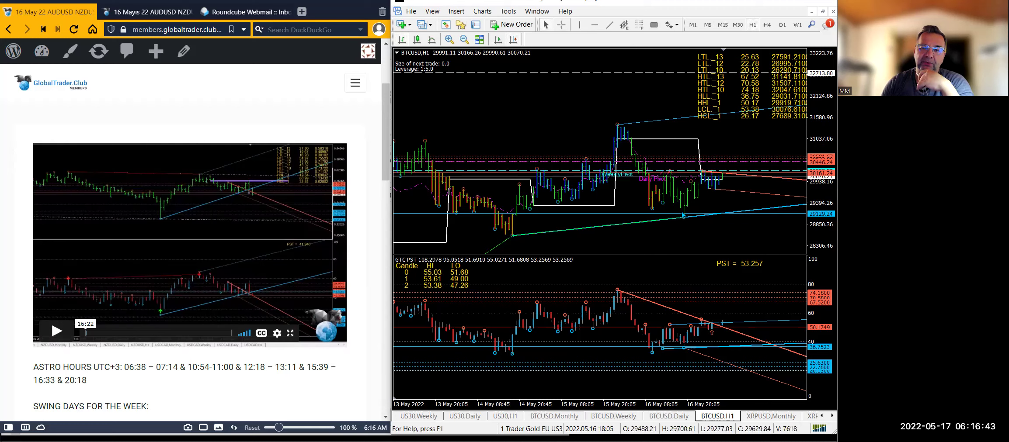